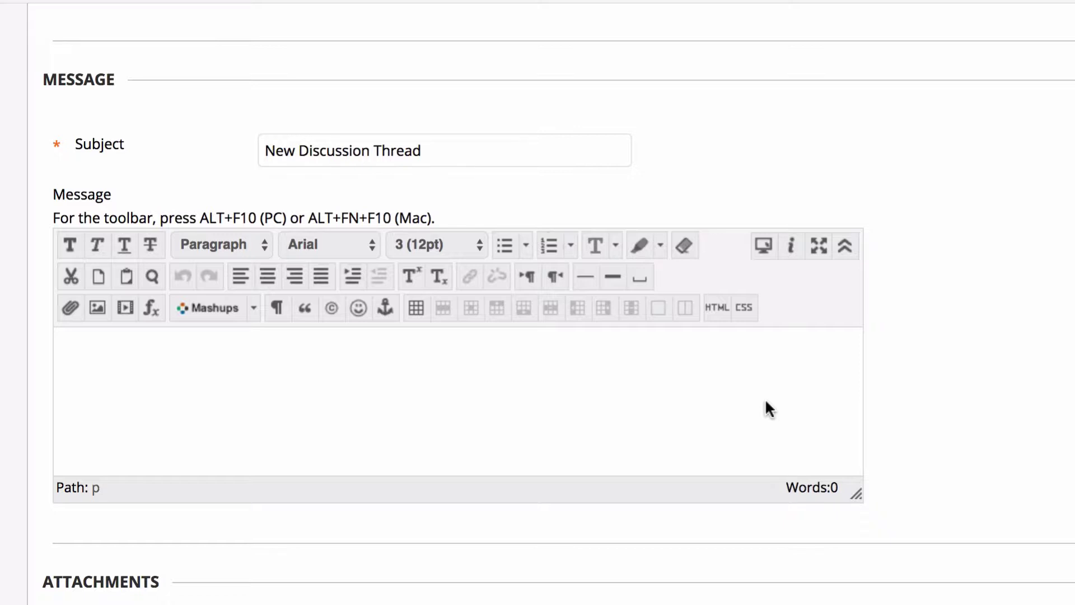
Write "This is the first line of text." in the message body, followed by a second paragraph reading "This is next.".
text(This is the first line of text.)
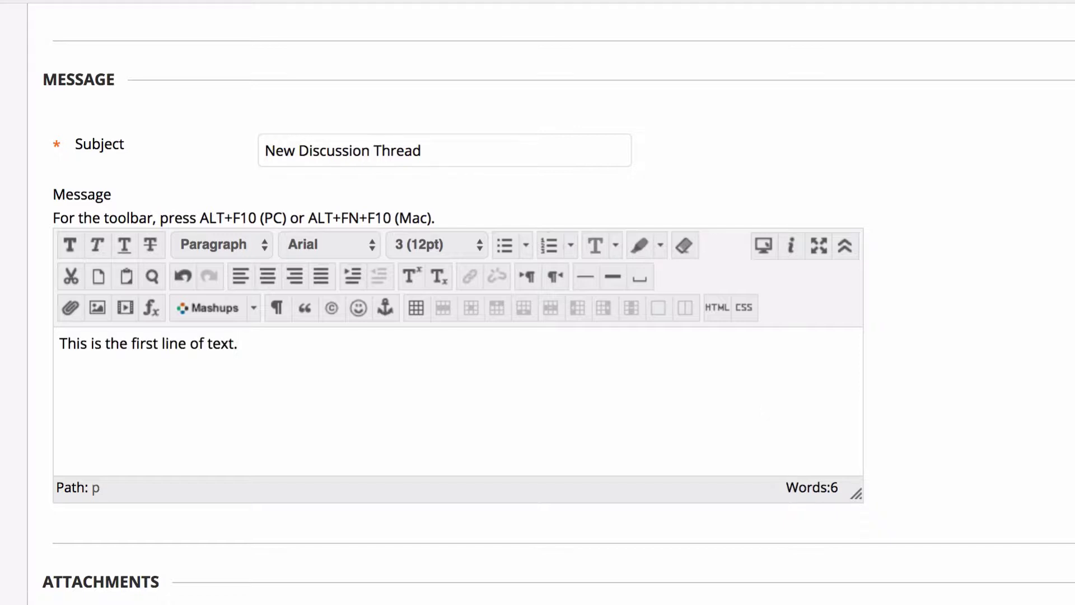
key(Return)
text(This is next.)
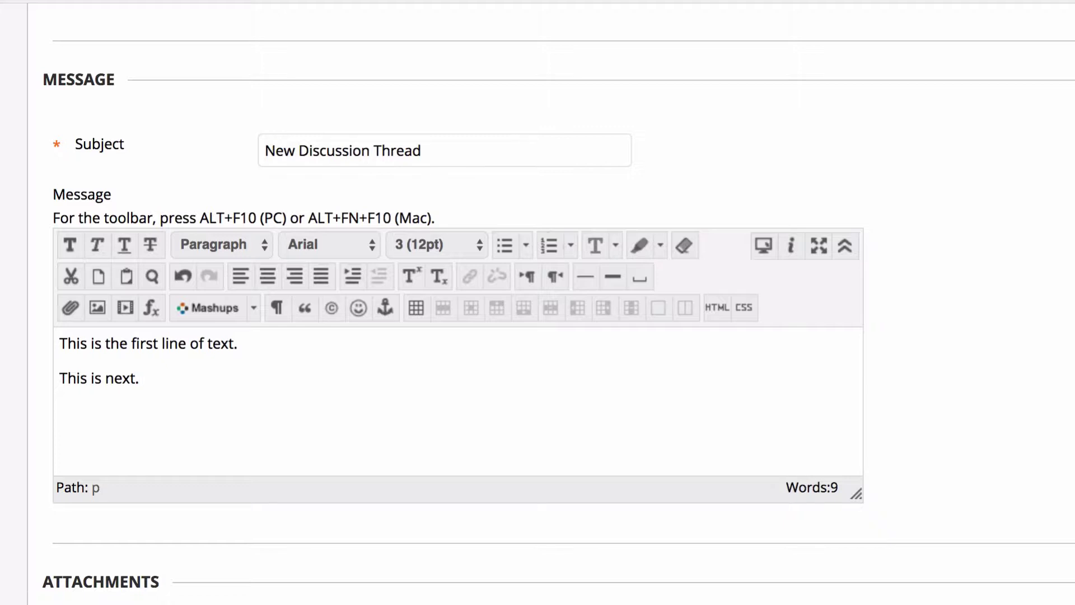
Delete the second paragraph "This is next." and write "next line" below the first line.
key(BackSpace)
key(BackSpace)
key(BackSpace)
key(BackSpace)
key(BackSpace)
key(BackSpace)
key(BackSpace)
key(BackSpace)
key(BackSpace)
key(BackSpace)
key(BackSpace)
key(BackSpace)
key(BackSpace)
key(BackSpace)
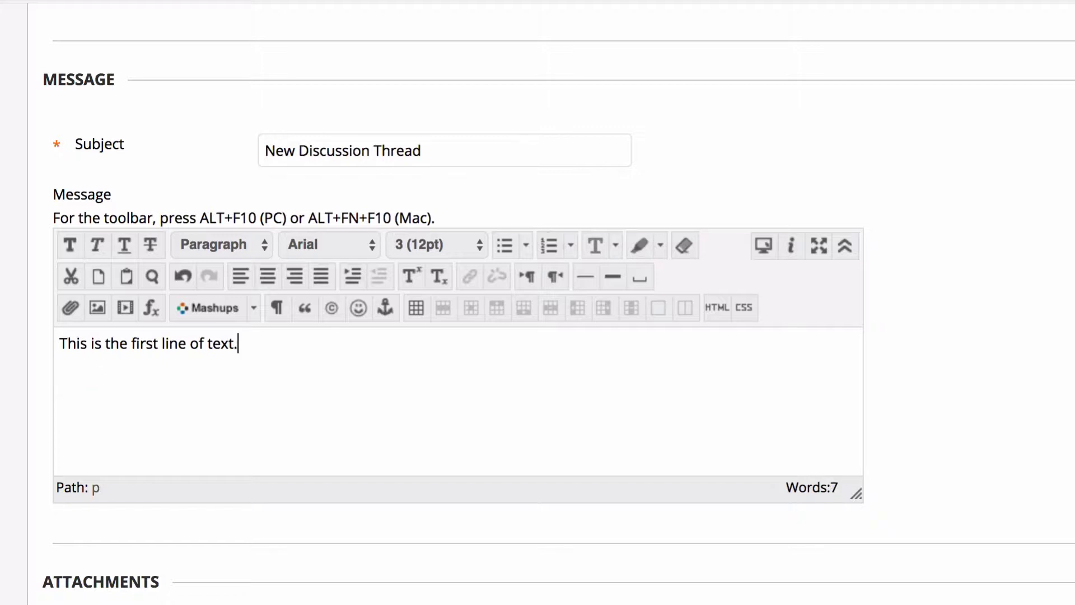
key(Return)
text(next line)
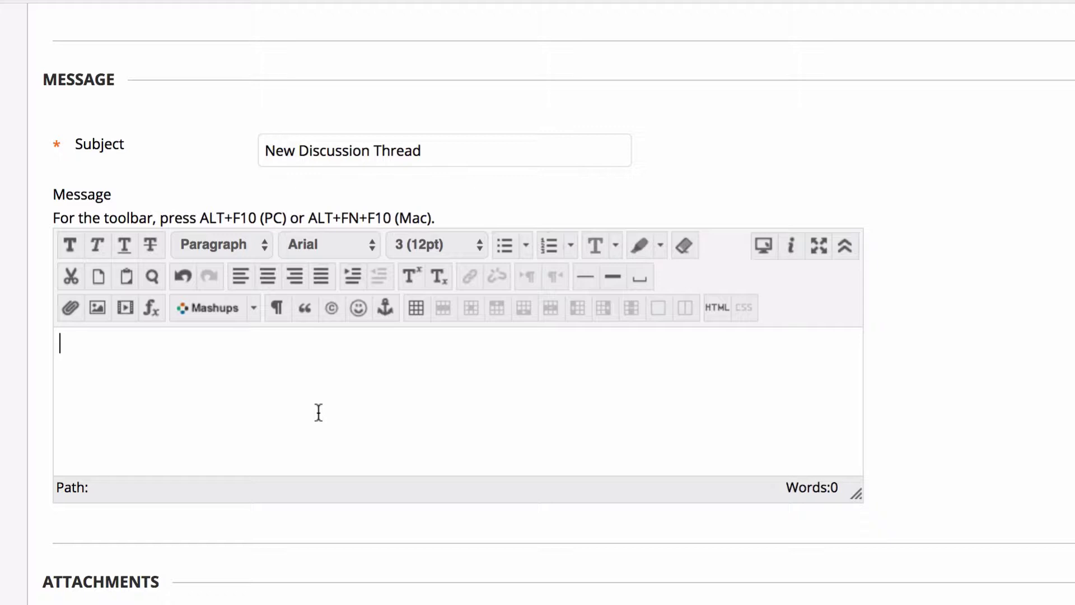
Write "This is some text to link to." in the empty message body.
text(This is )
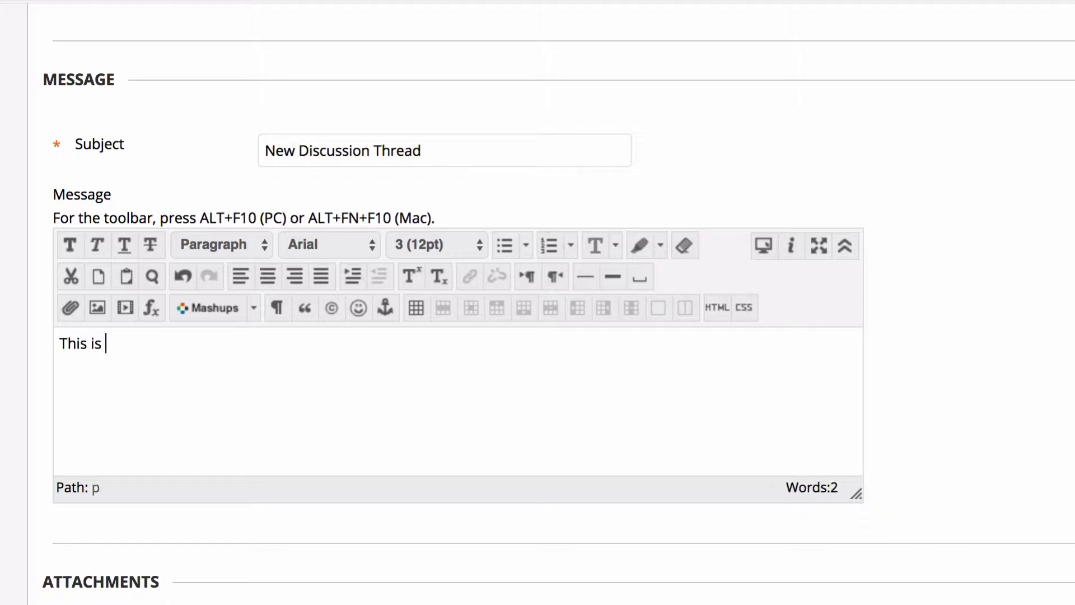
text(some text to lin)
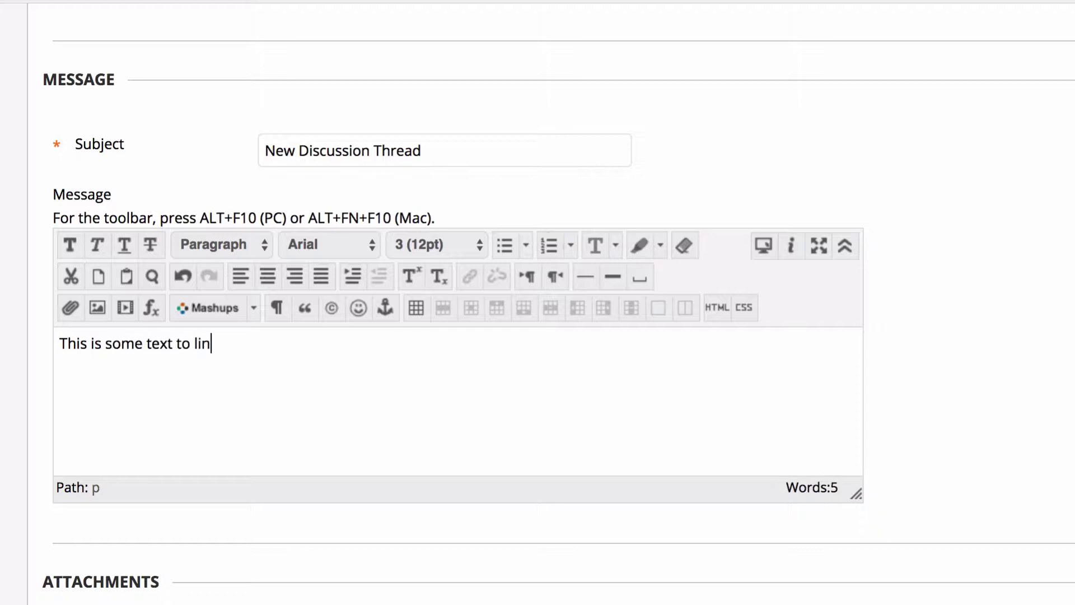
text(k to.)
drag(219, 339, 193, 340)
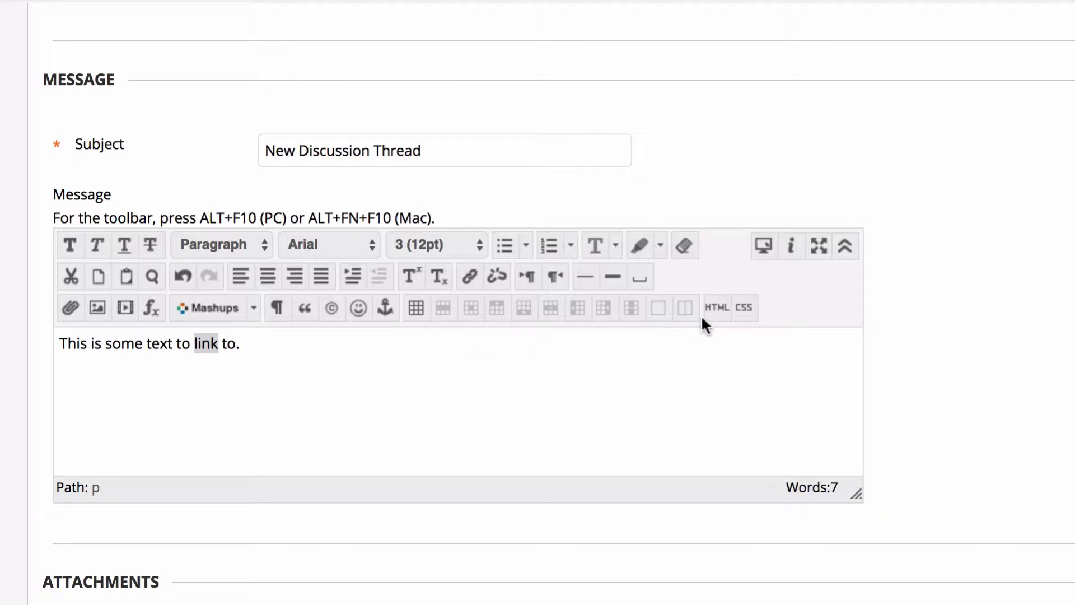
click(468, 275)
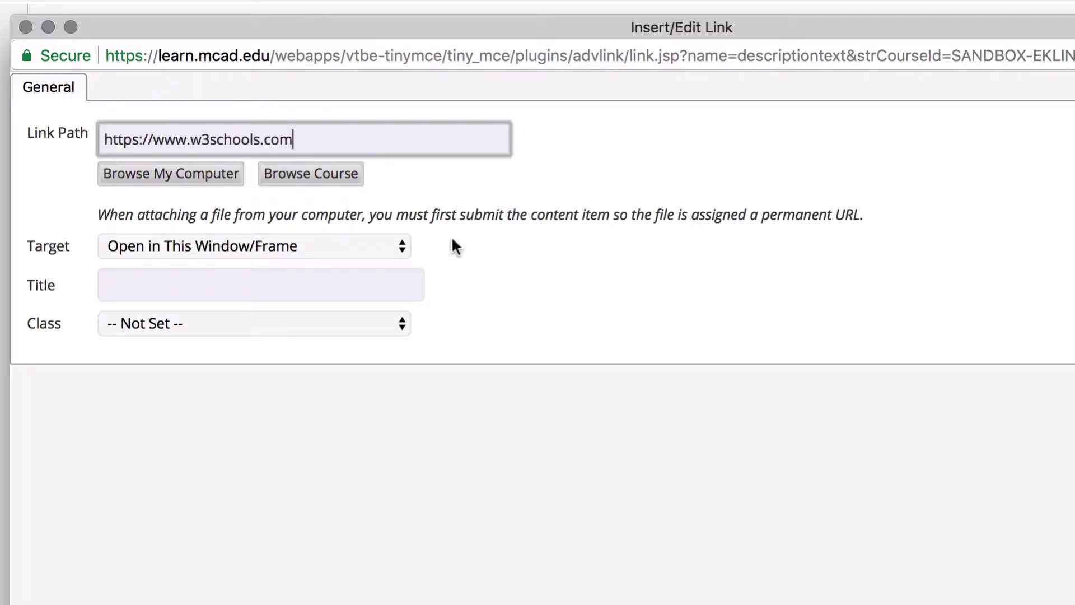
click(351, 254)
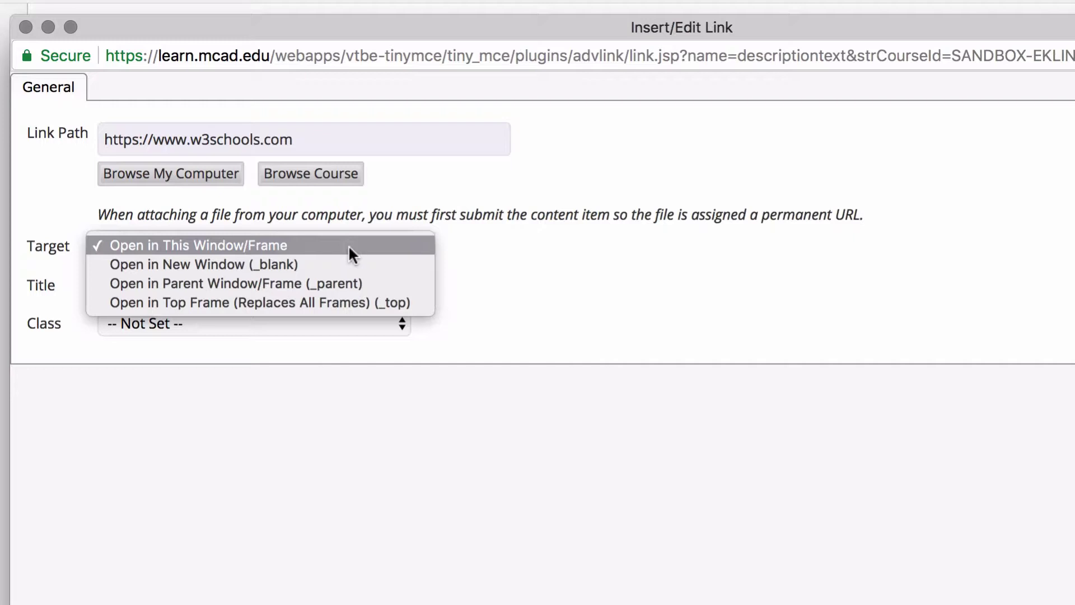
click(353, 264)
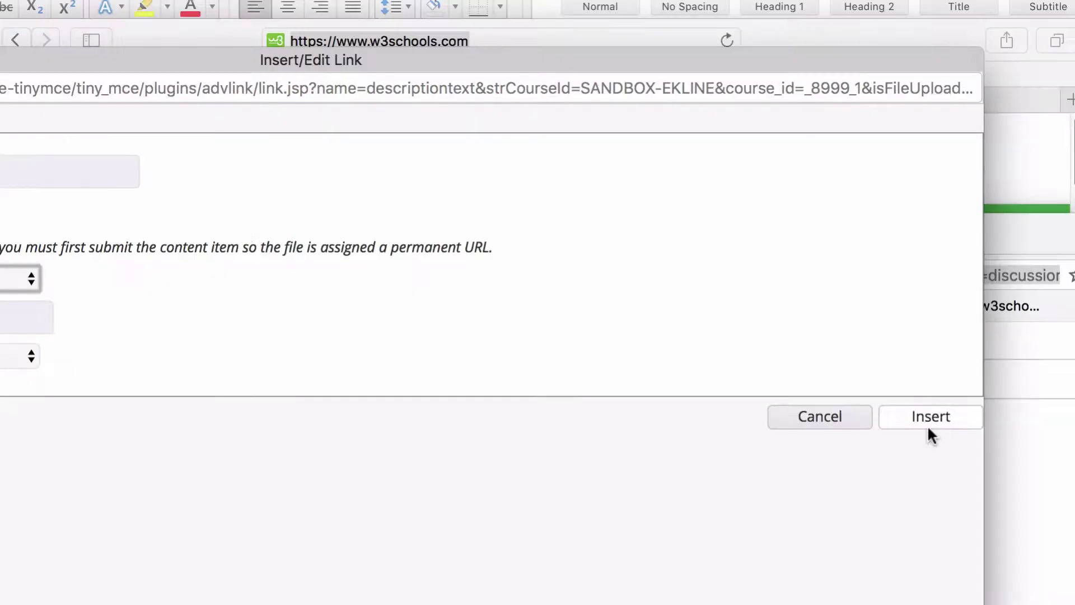
click(929, 417)
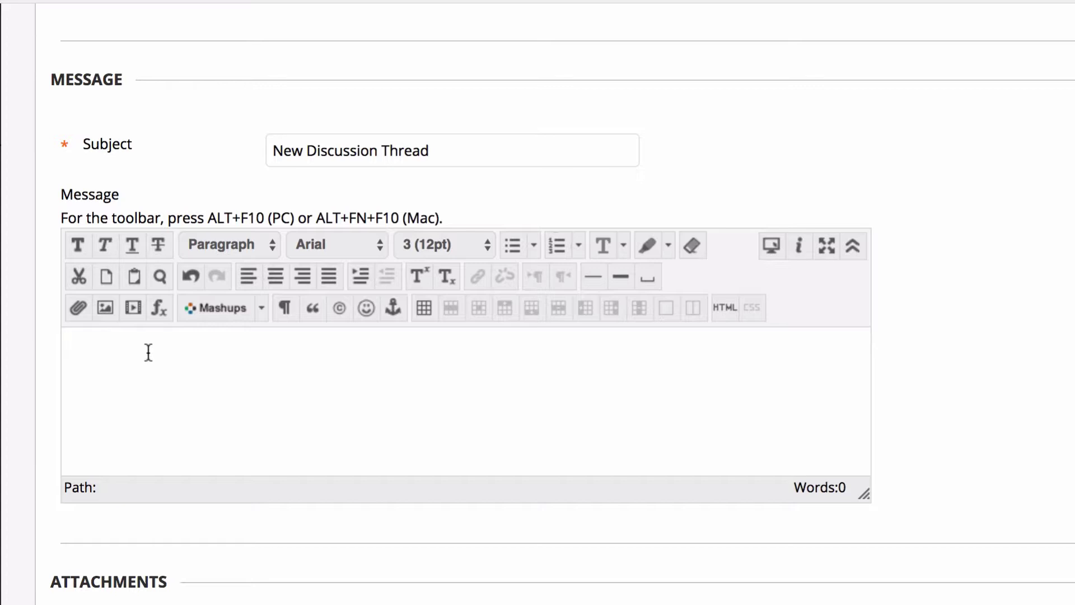
Start inserting an image in the message and choose sunset.png from the computer's screengrabs folder.
click(104, 308)
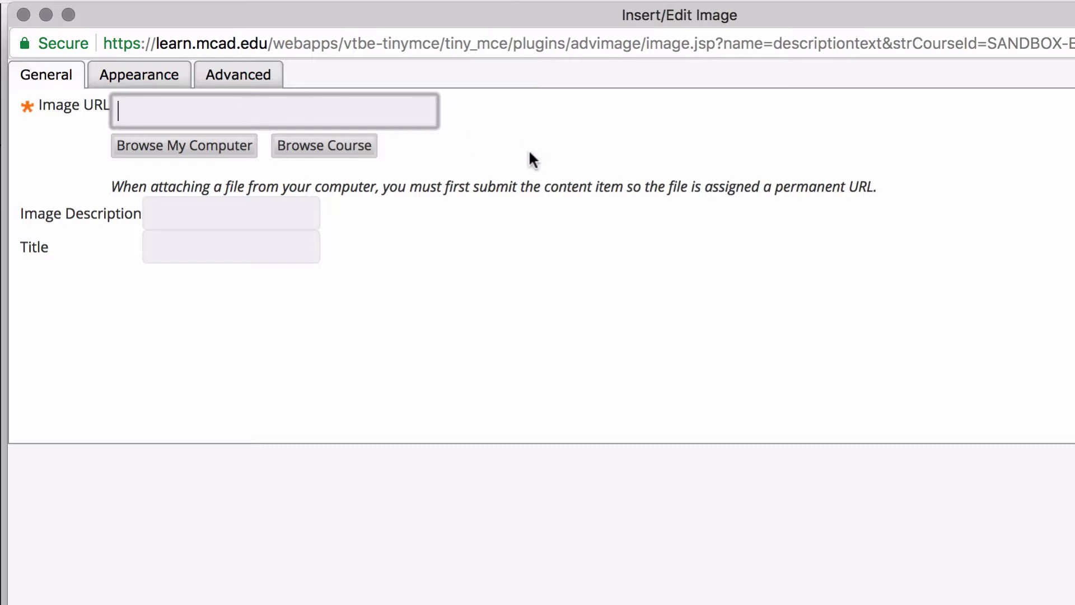
click(191, 147)
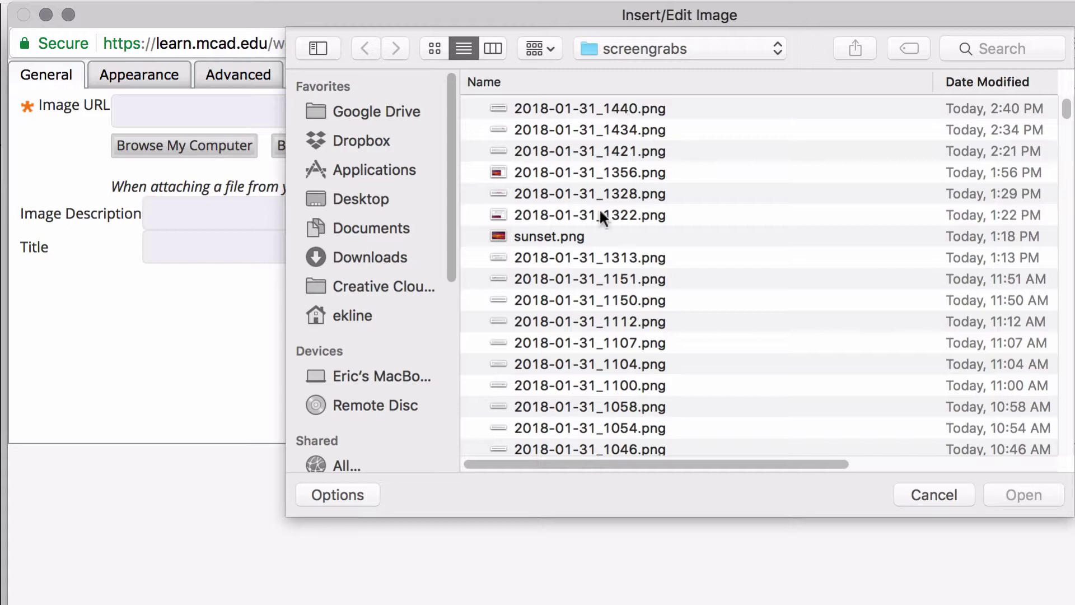
click(571, 239)
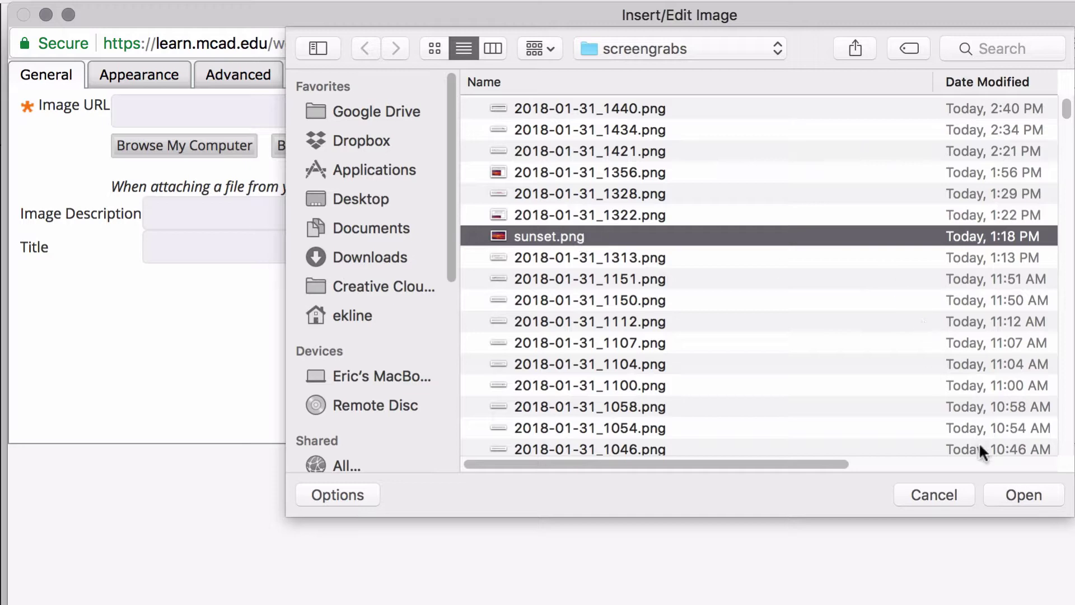
click(1033, 490)
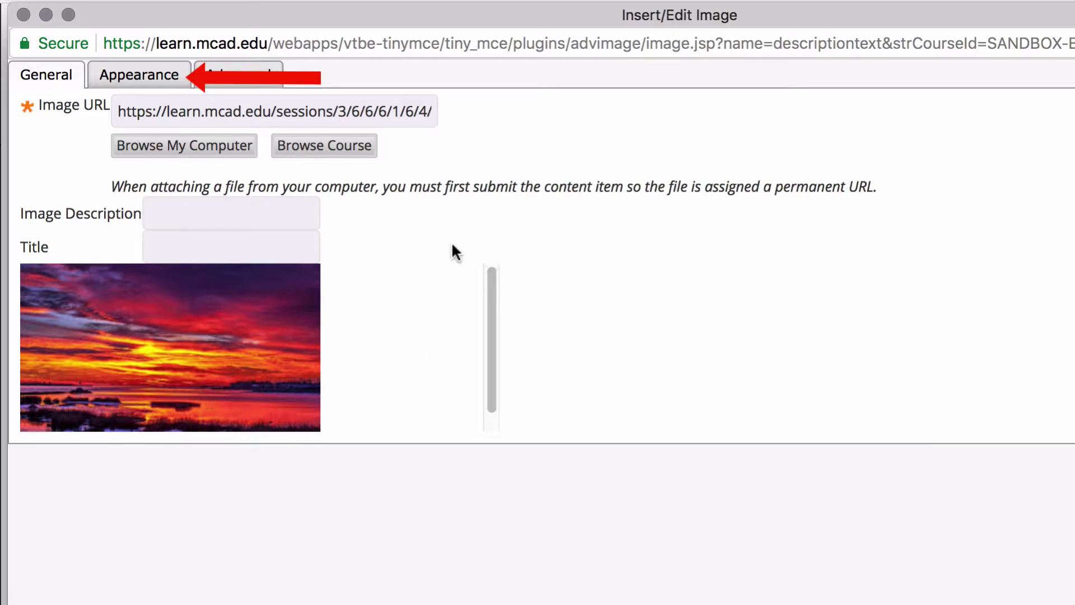
Review the image's alignment and dimension settings, and insert it into the message without an image description.
click(143, 78)
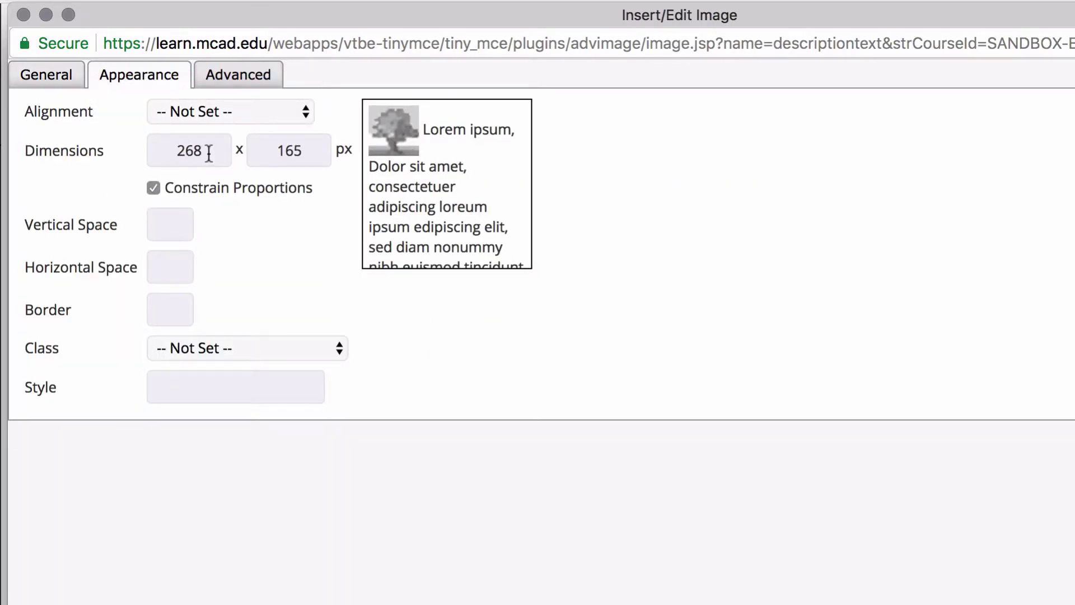
click(260, 113)
click(353, 112)
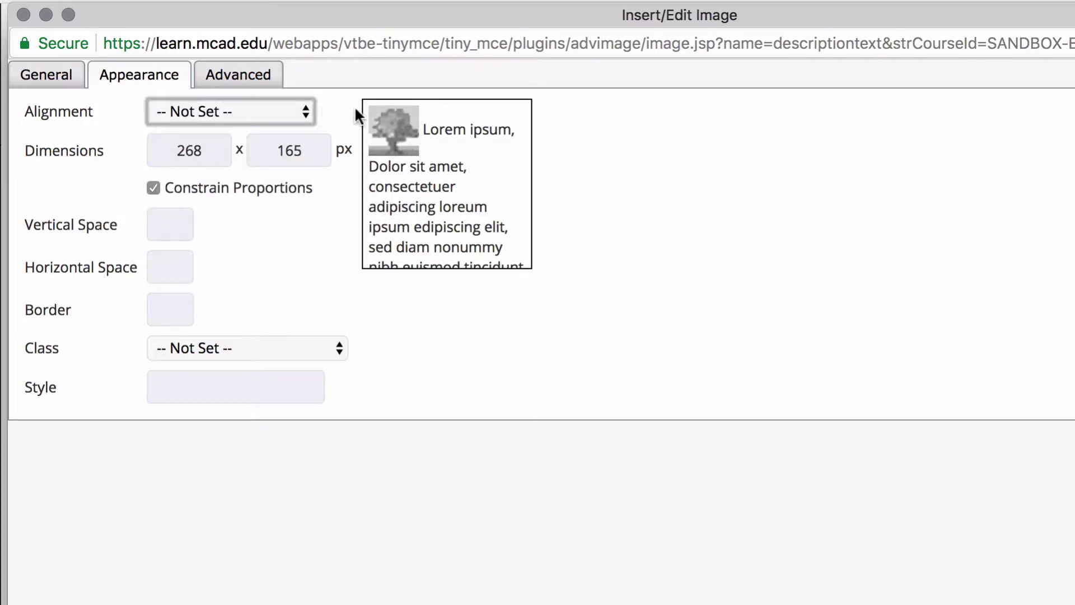
click(51, 78)
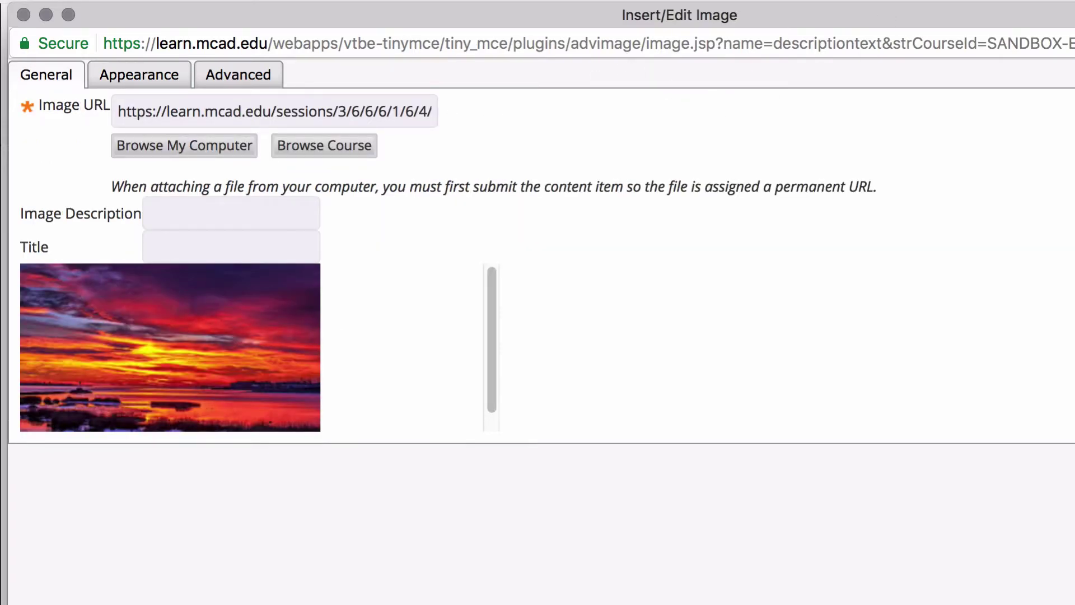
click(1074, 469)
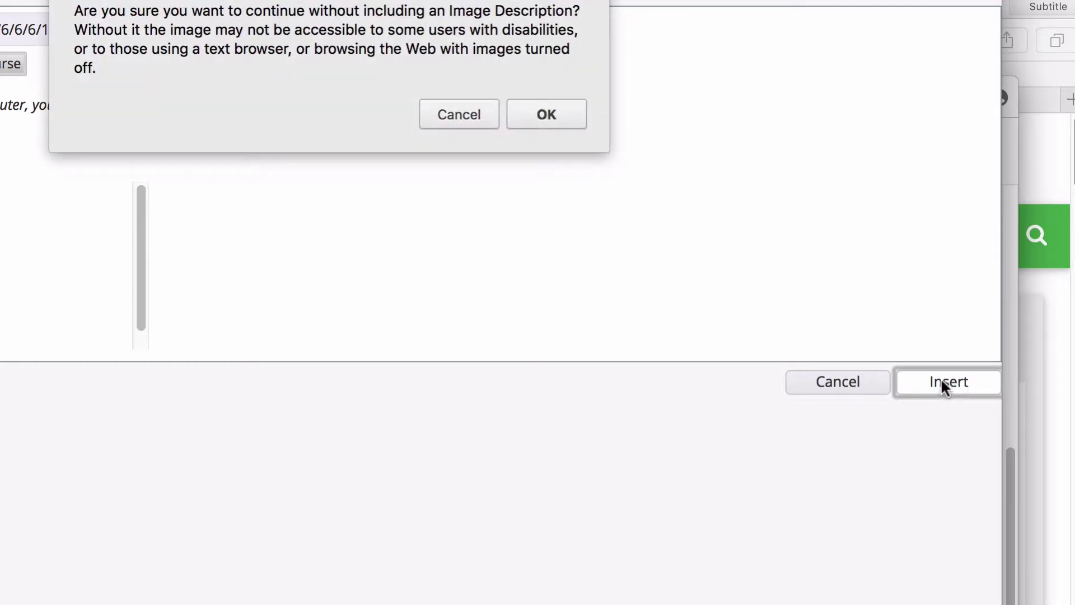
click(546, 114)
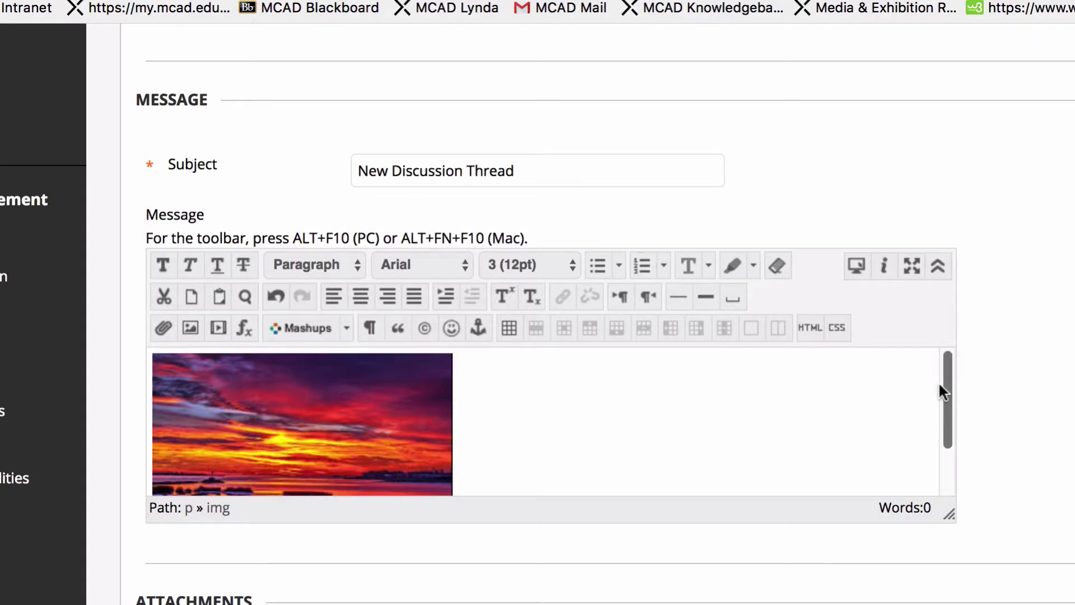
Look over the inserted sunset image in the message and open its image settings for editing.
drag(940, 381, 948, 439)
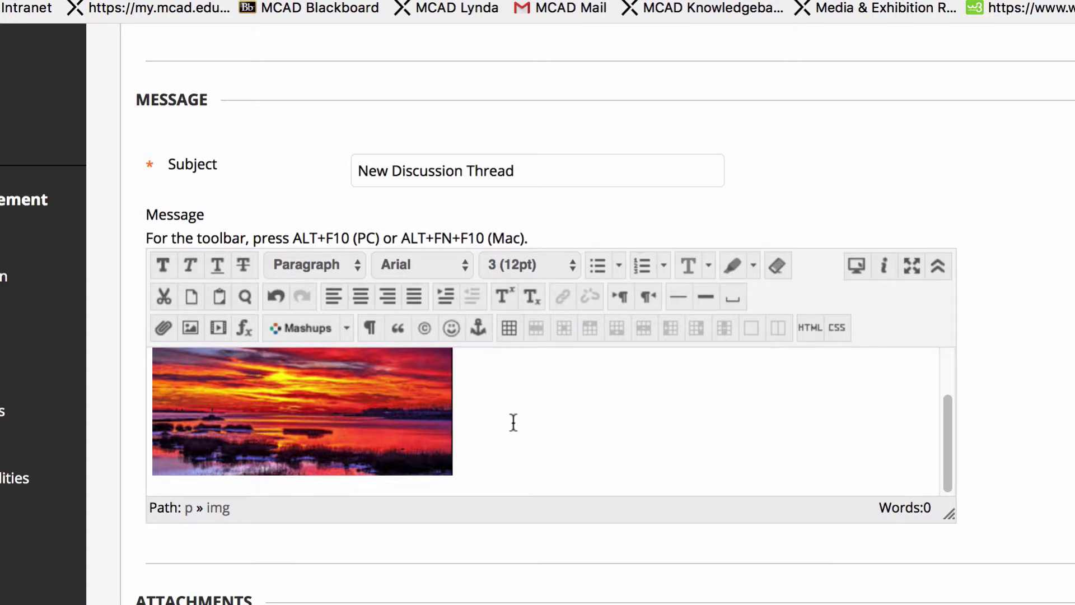
scroll(514, 422, down, 1)
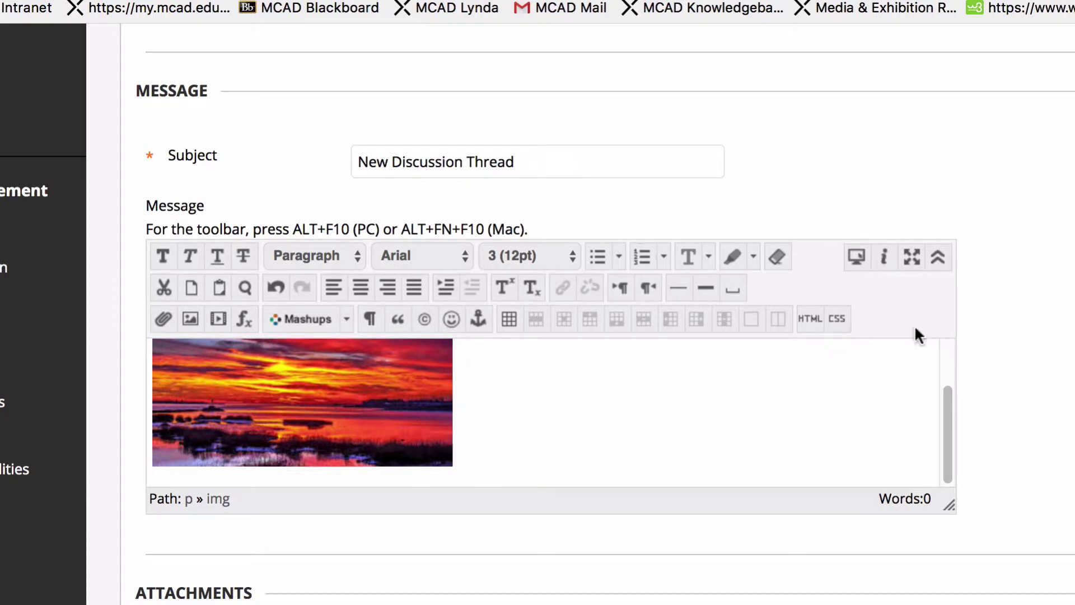
scroll(444, 408, up, 1)
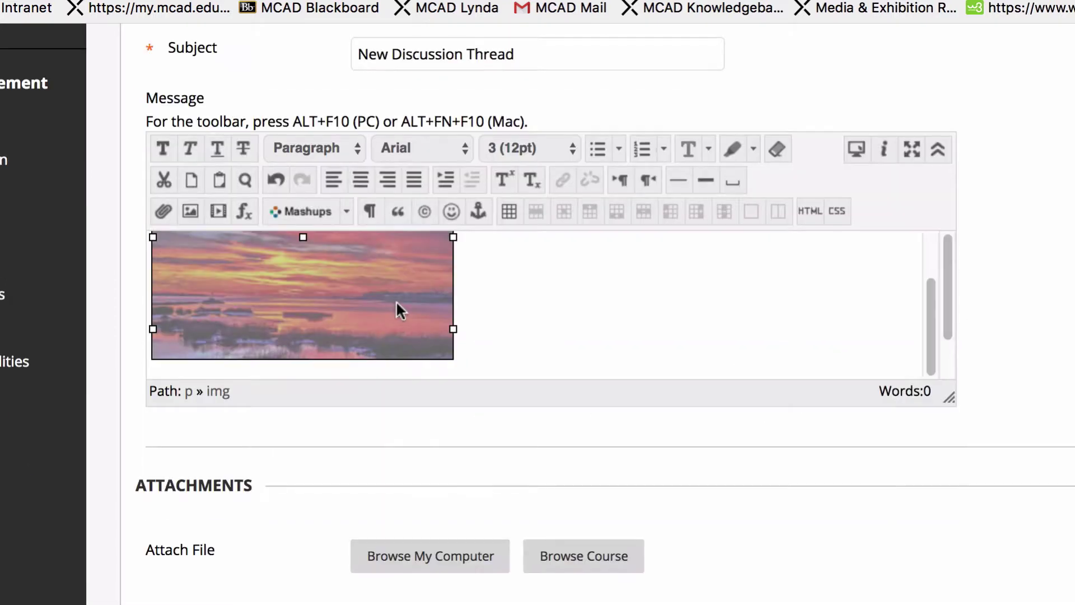
scroll(521, 283, up, 1)
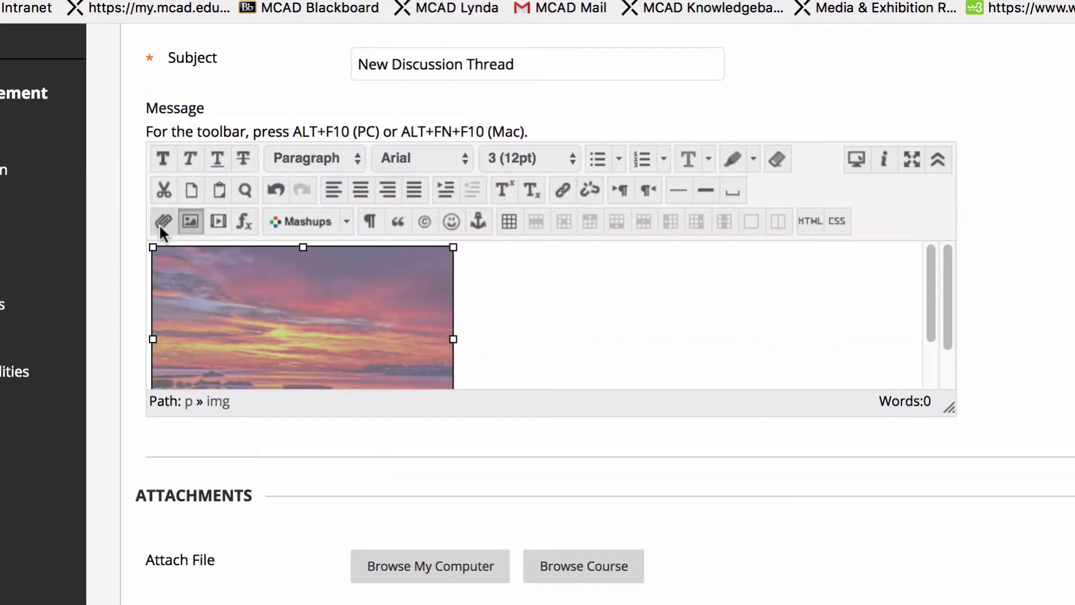
click(189, 222)
click(201, 106)
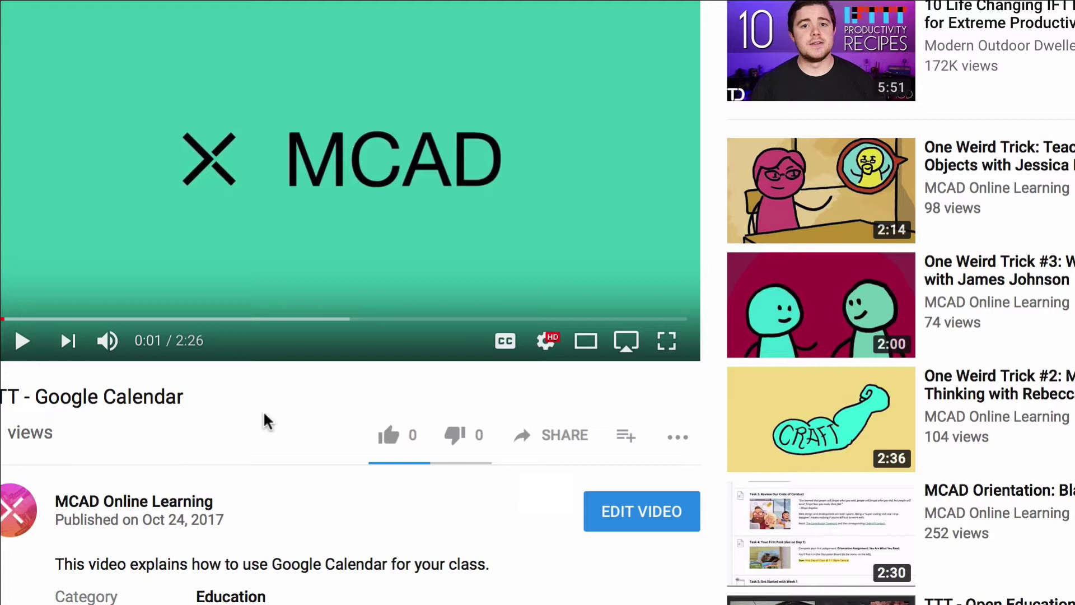
On YouTube, open the sharing options of the "TTT - Google Calendar" video and copy its iframe embed code.
click(566, 436)
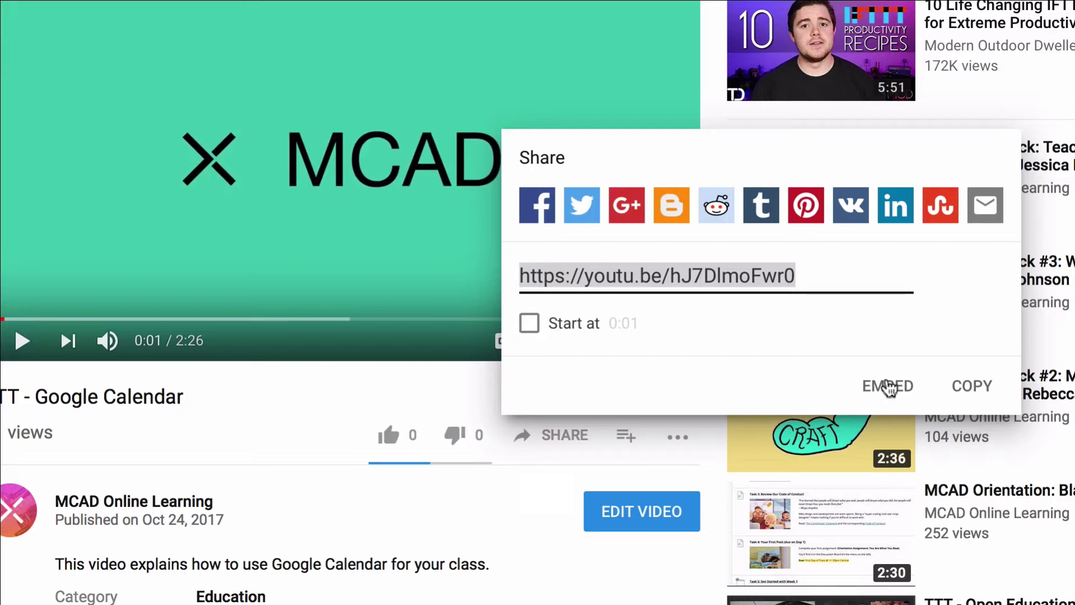
click(887, 387)
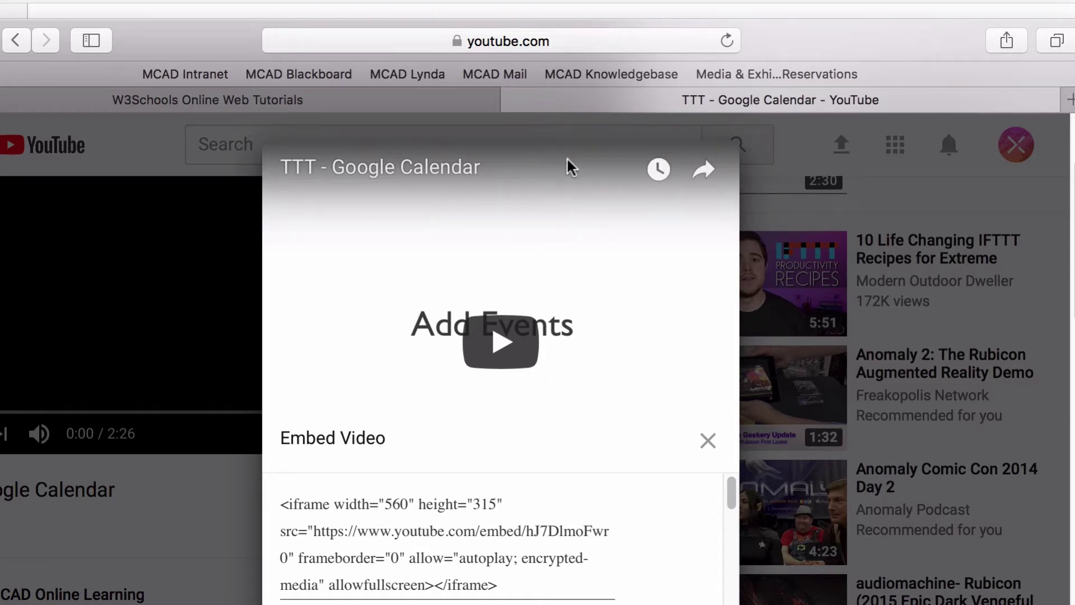
drag(497, 584, 281, 500)
key(super+c)
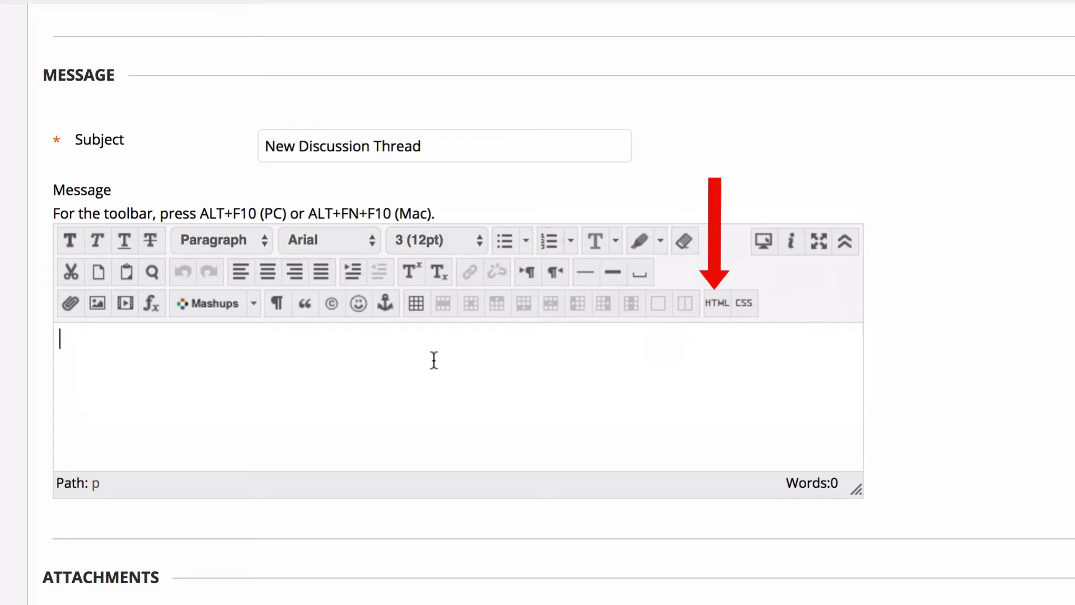
In the Blackboard message, paste the copied YouTube iframe code into the HTML source and update the message.
click(715, 302)
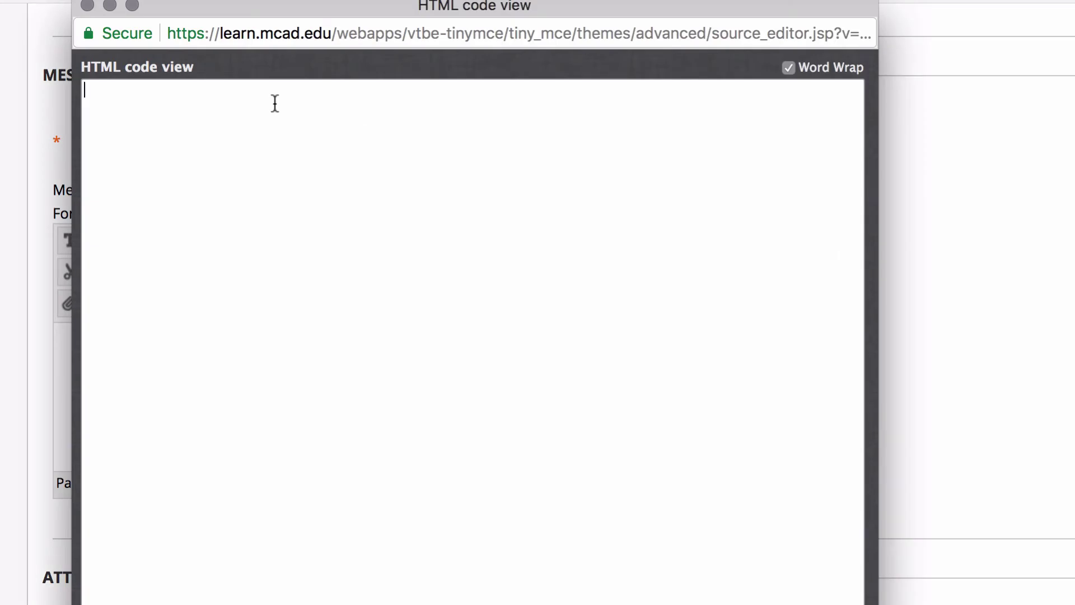
key(super+v)
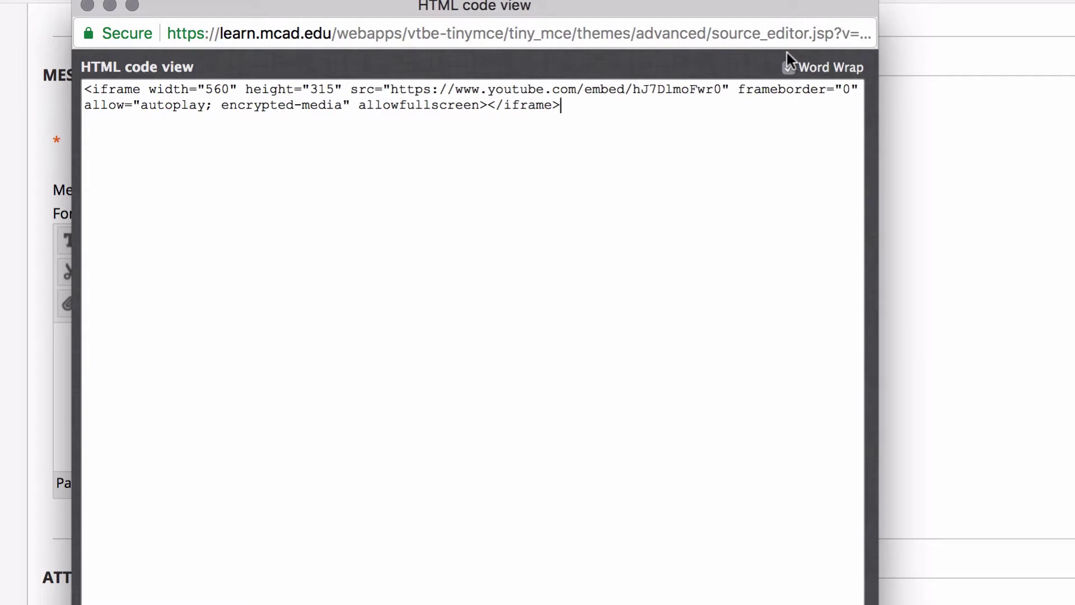
drag(705, 14, 678, 0)
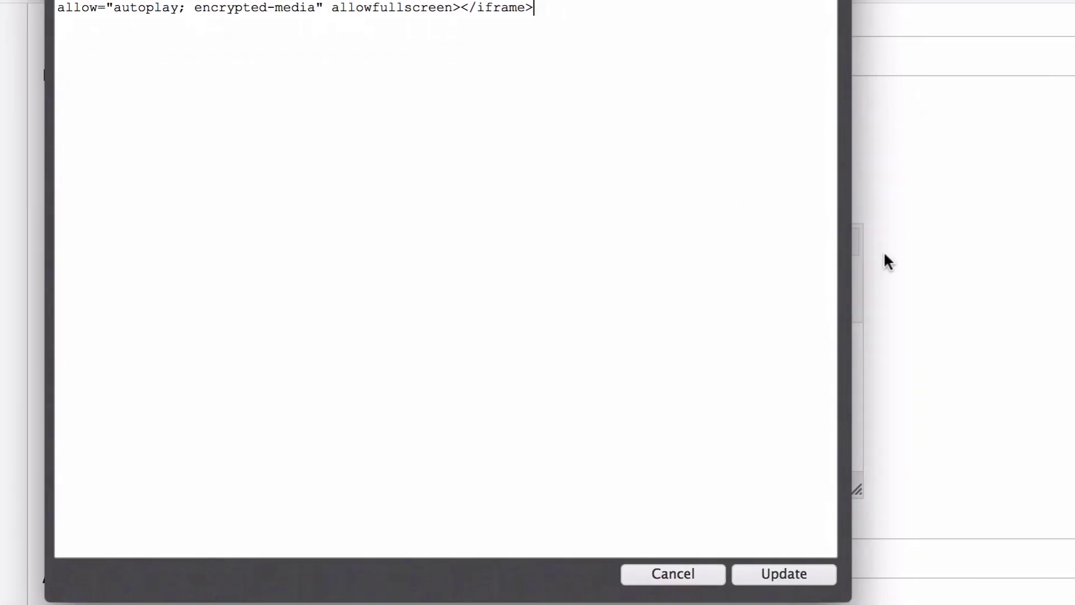
click(806, 575)
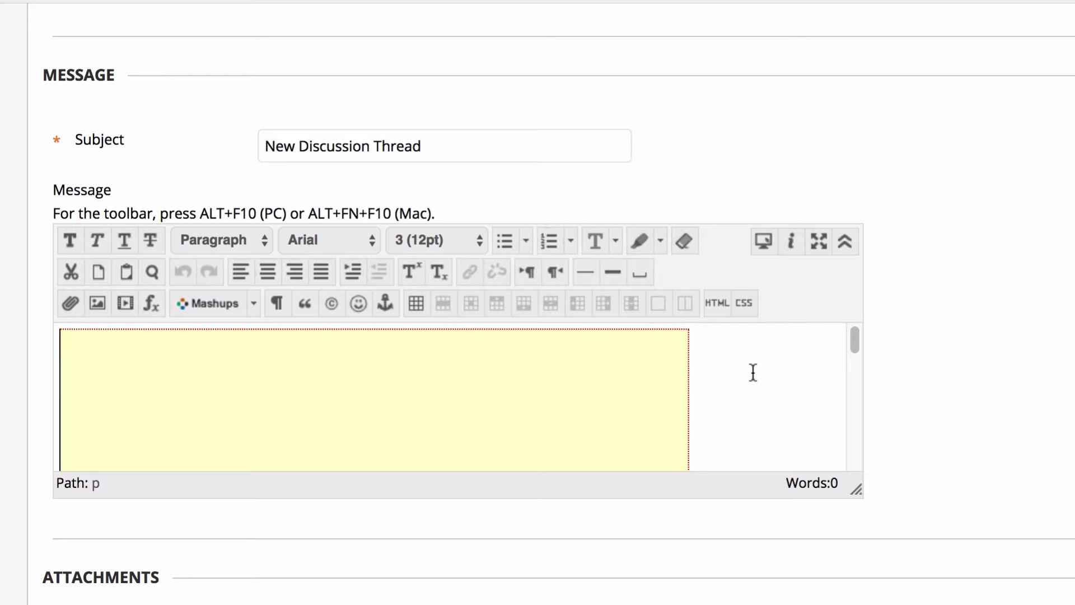
Check the video placeholder, submit the message, and open New Discussion Thread in Forum One to view the embedded video.
scroll(753, 372, down, 1)
scroll(753, 373, down, 3)
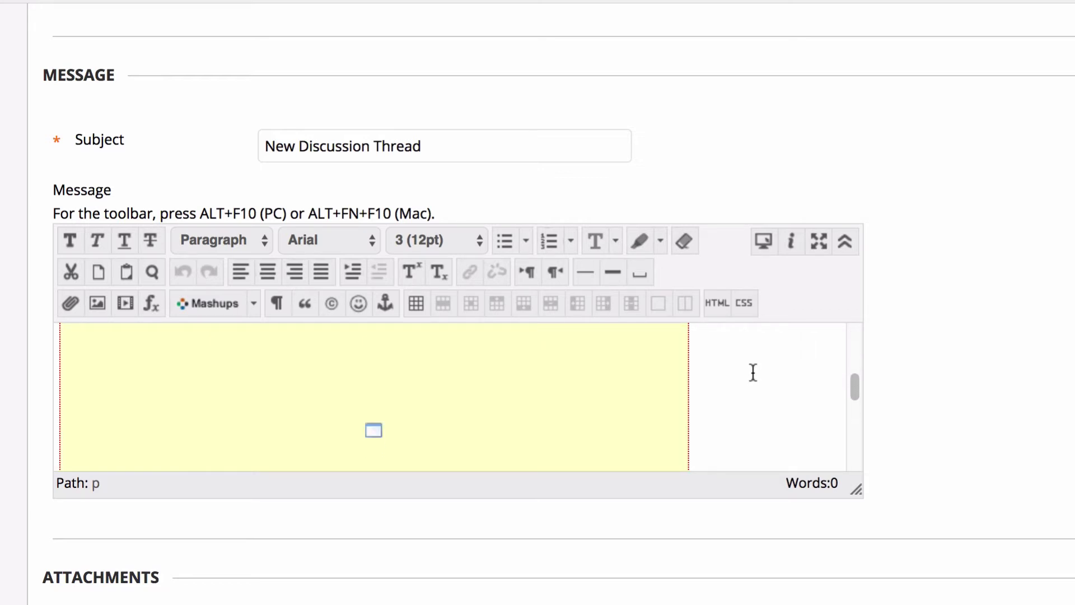
scroll(753, 372, down, 2)
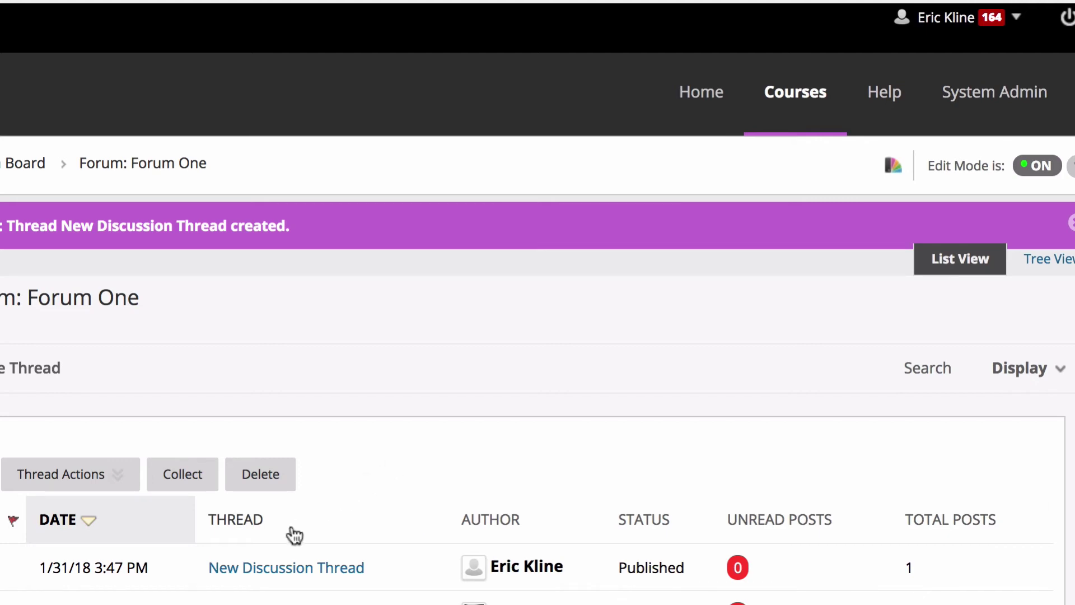
click(280, 569)
scroll(578, 420, down, 5)
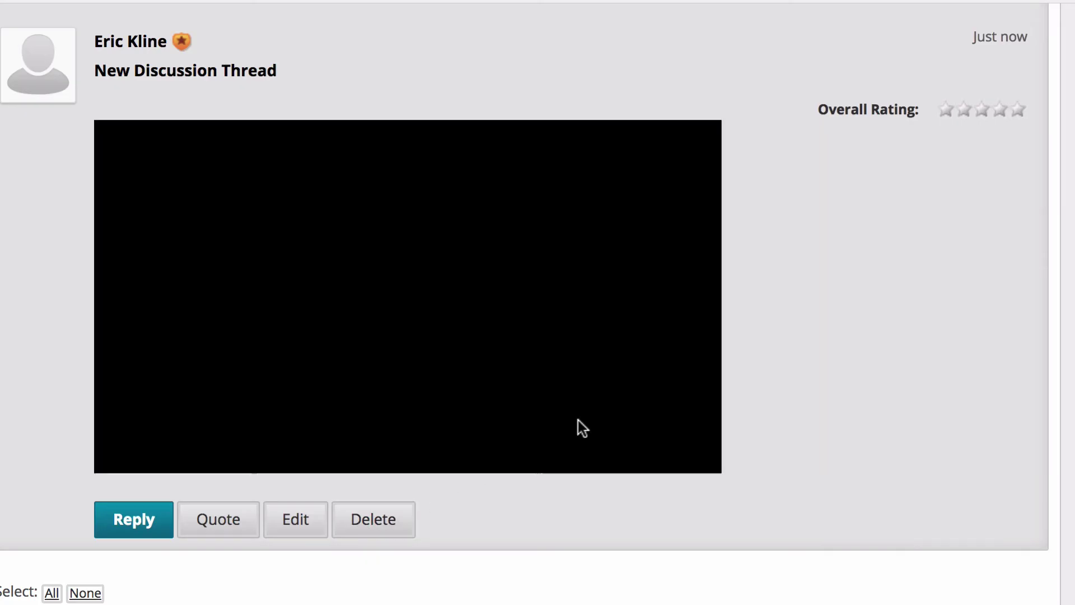
scroll(806, 301, up, 1)
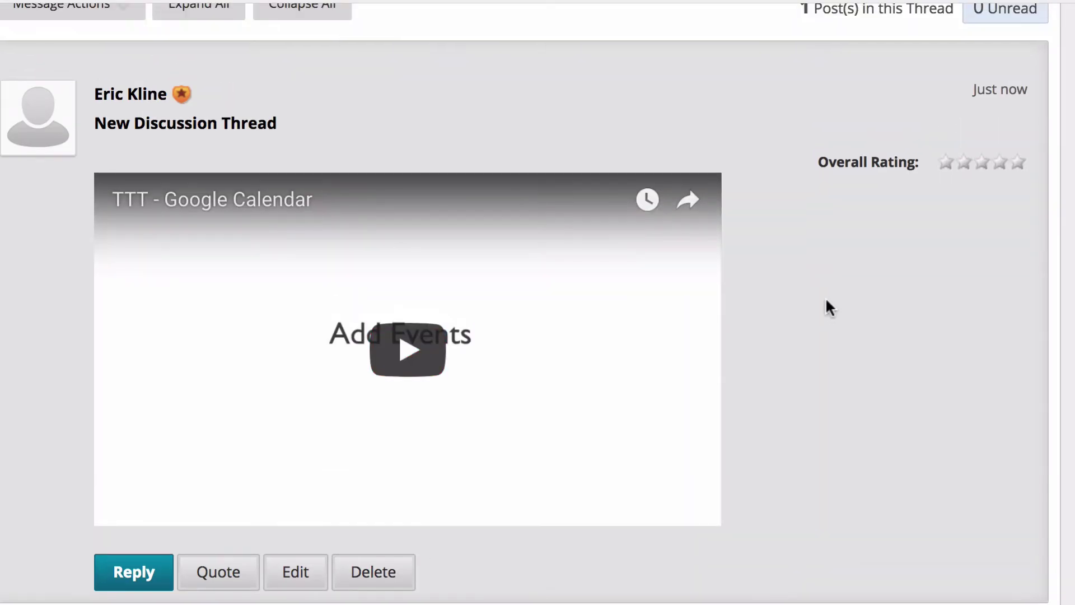
scroll(825, 300, down, 1)
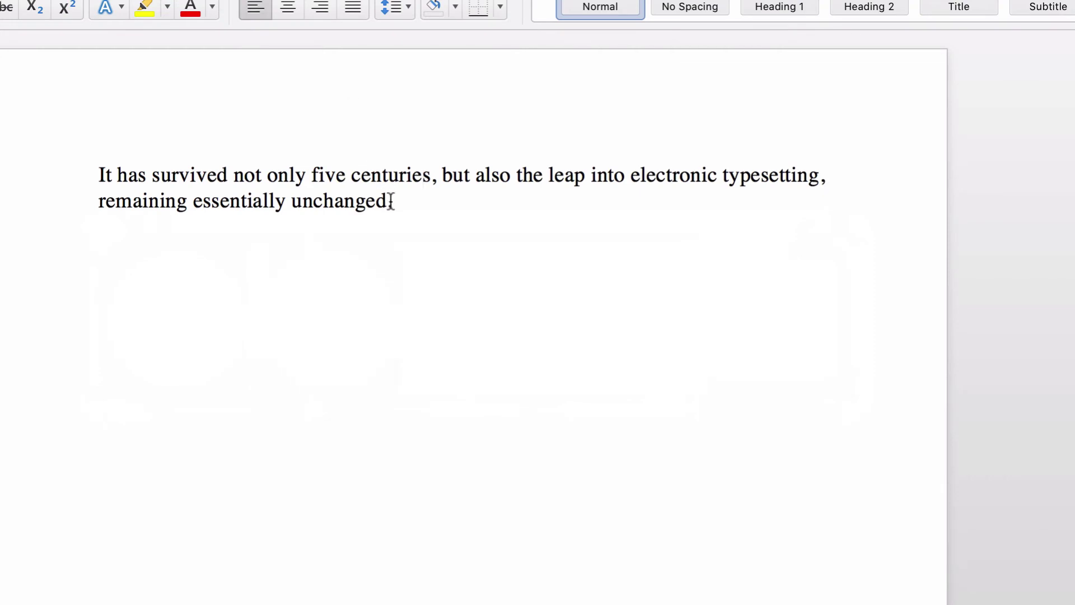
Copy the sentence beginning "It has survived not only five centuries" from the Word document and paste it into the Blackboard thread message.
drag(394, 201, 103, 168)
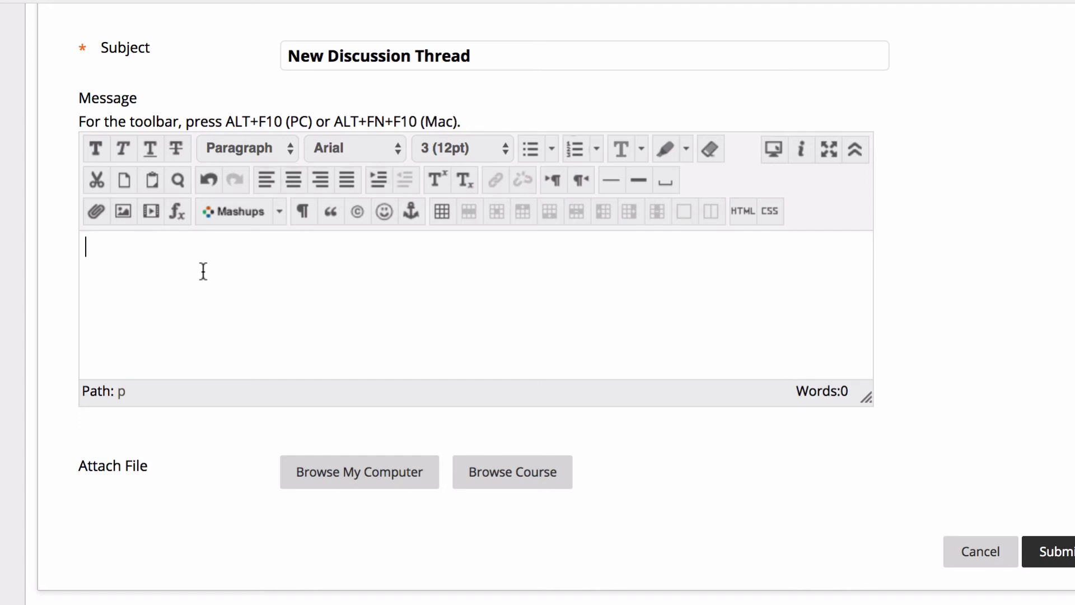
text(It has survived not only five centuries, but also the leap into electronic typesetting, remaining essentially unchanged.)
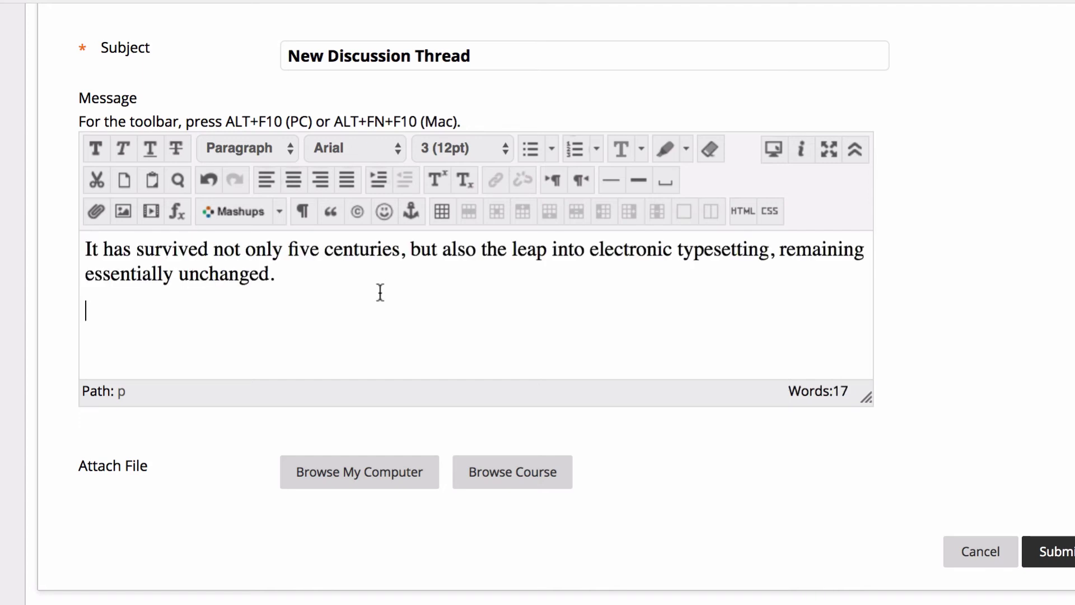
click(326, 270)
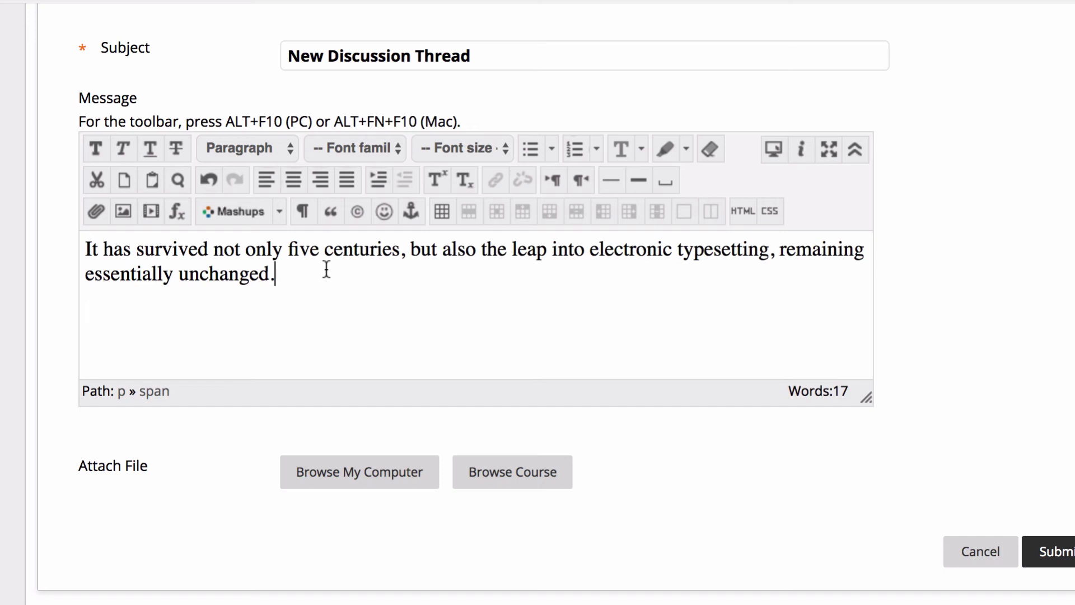
Remove the Word formatting from the whole pasted sentence in the message and deselect the text.
scroll(327, 269, down, 1)
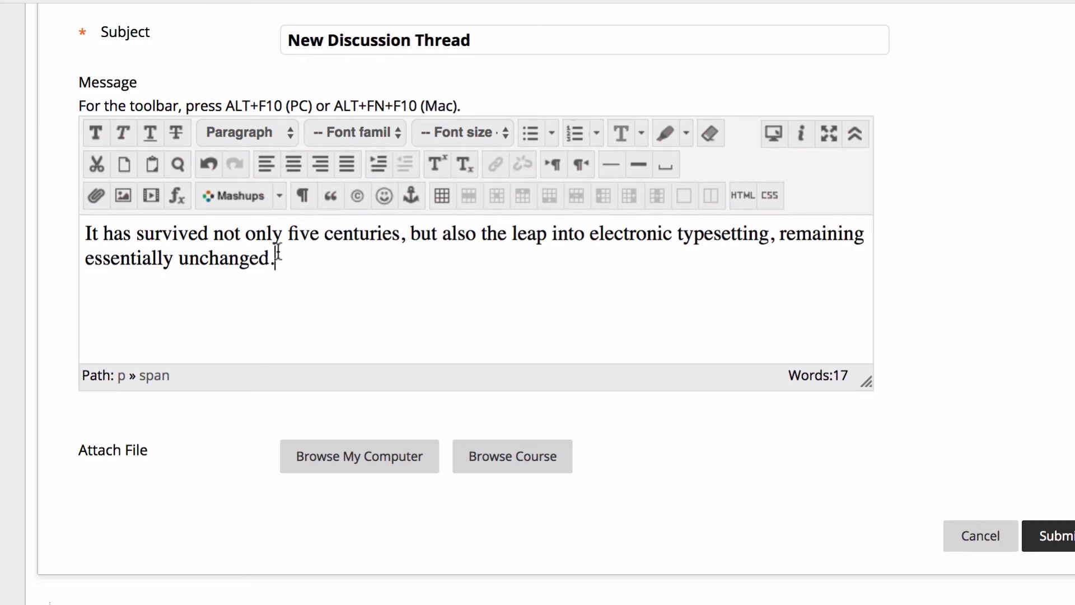
drag(280, 253, 79, 233)
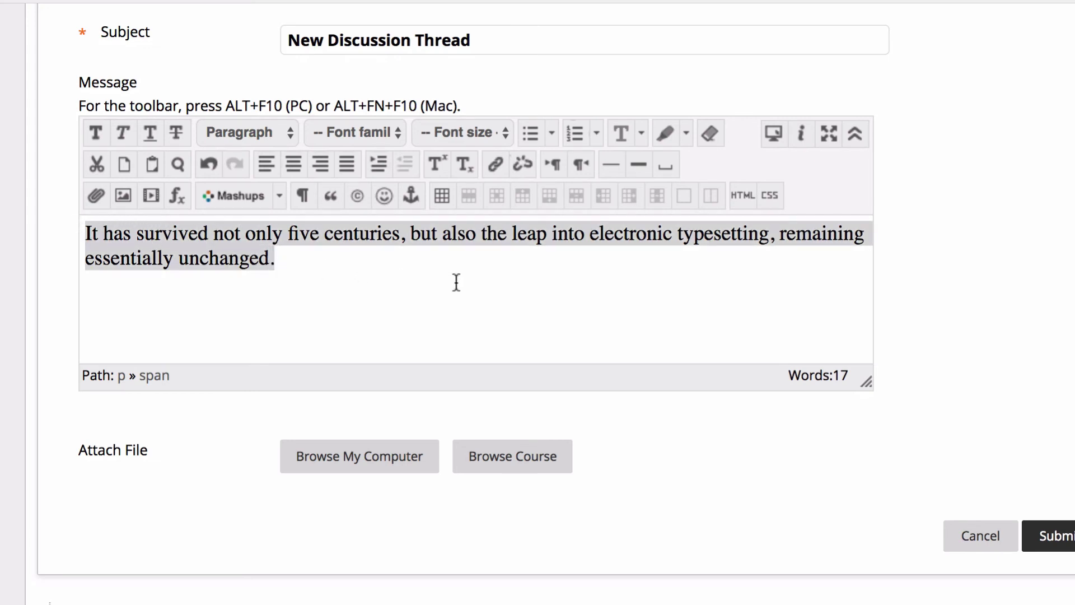
click(711, 133)
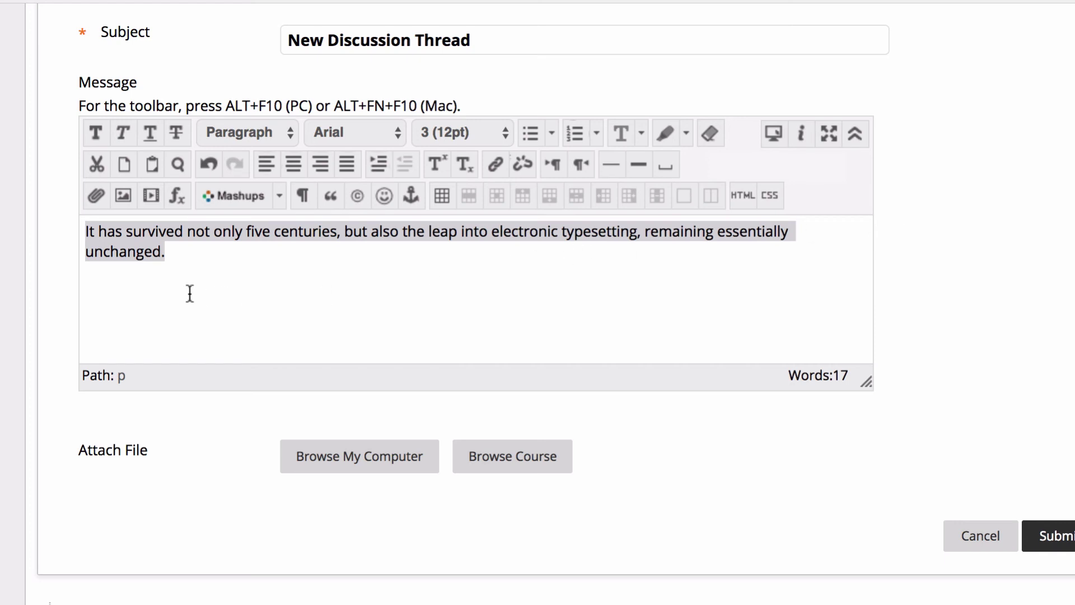
click(164, 282)
click(187, 252)
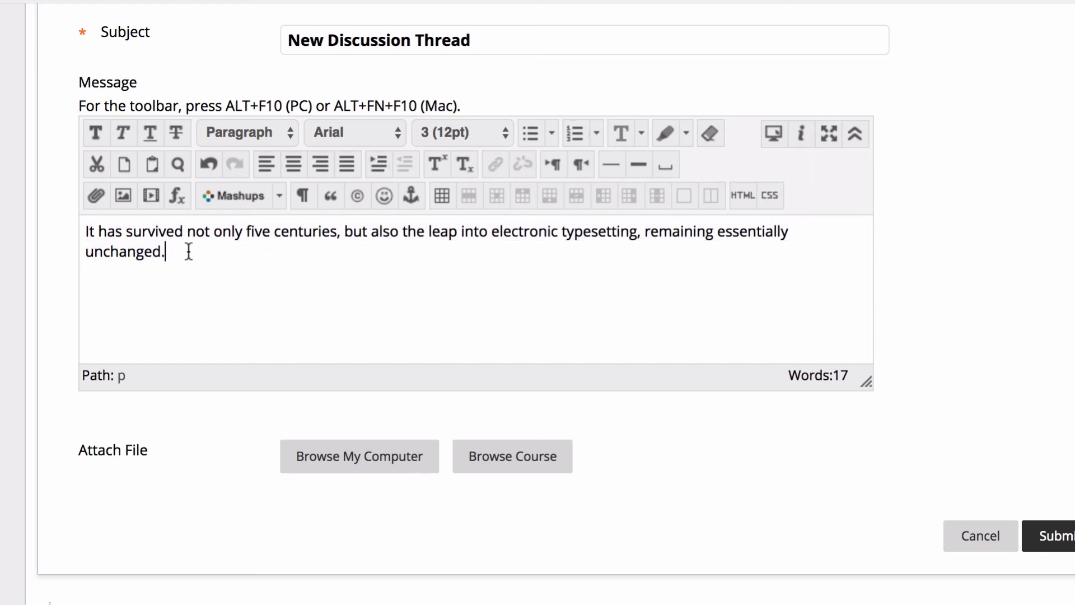